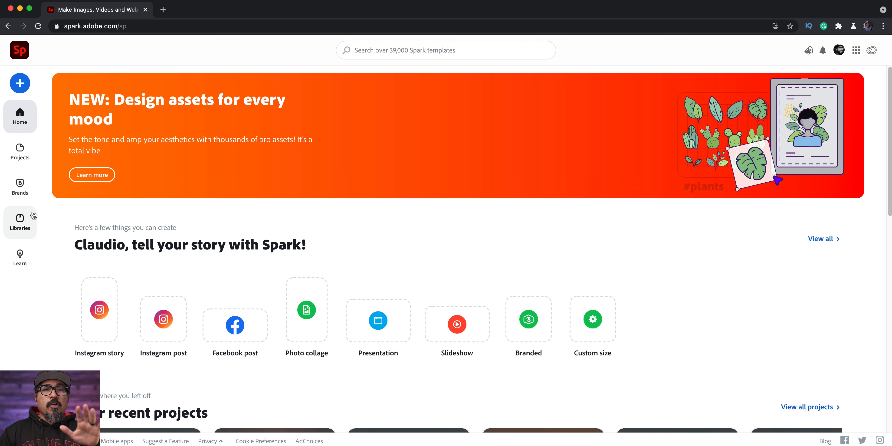
Create a new custom size graphic using the Instagram Landscape social post size.
click(20, 84)
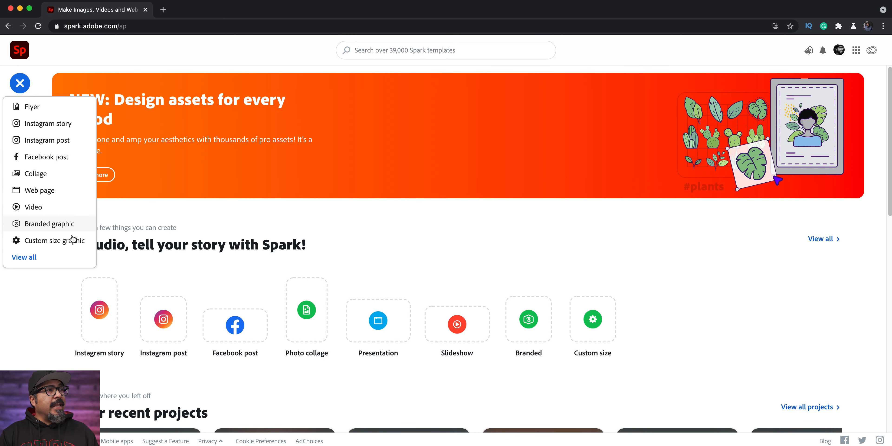
click(70, 242)
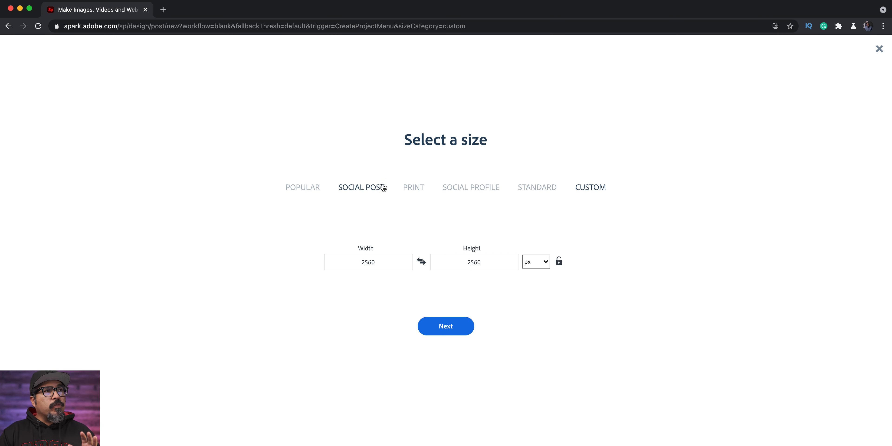
click(361, 187)
click(315, 259)
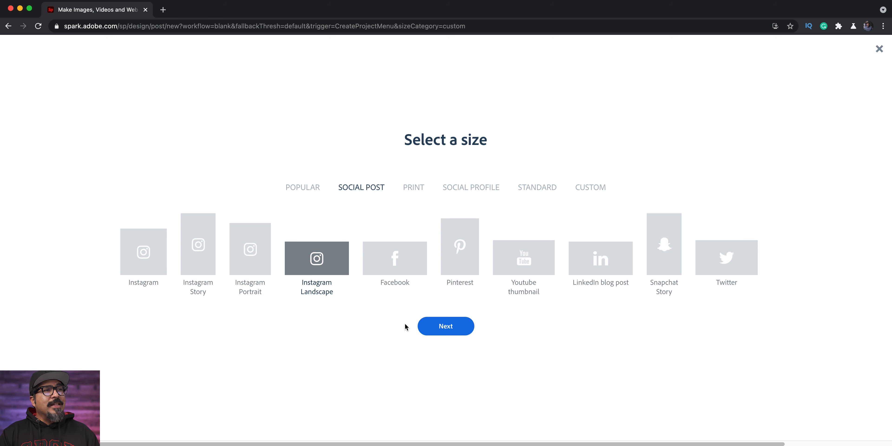
click(420, 325)
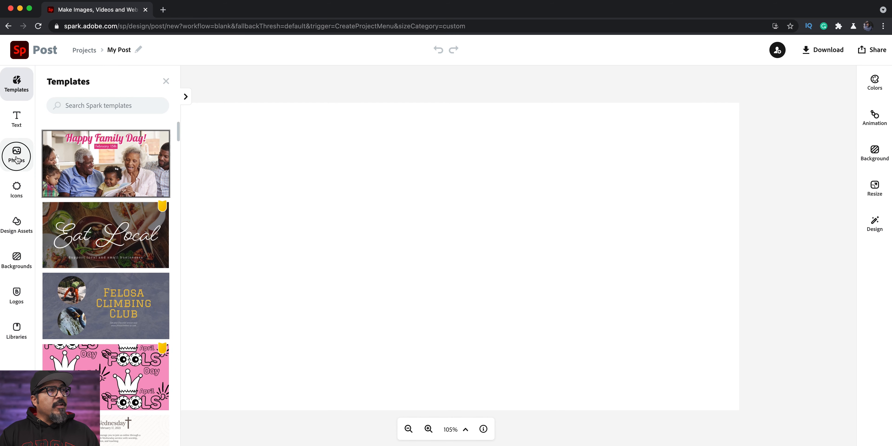
Search the free photos for "car" and add the red convertible on a dirt road to the canvas.
click(17, 160)
click(110, 179)
text(car)
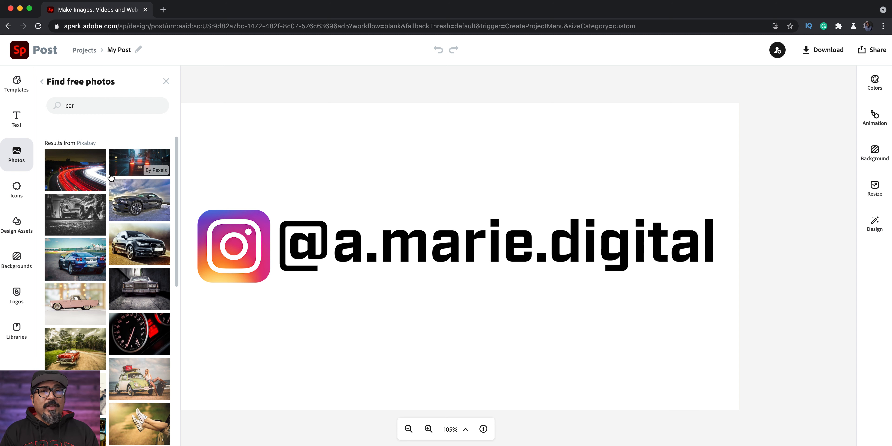
key(super+z)
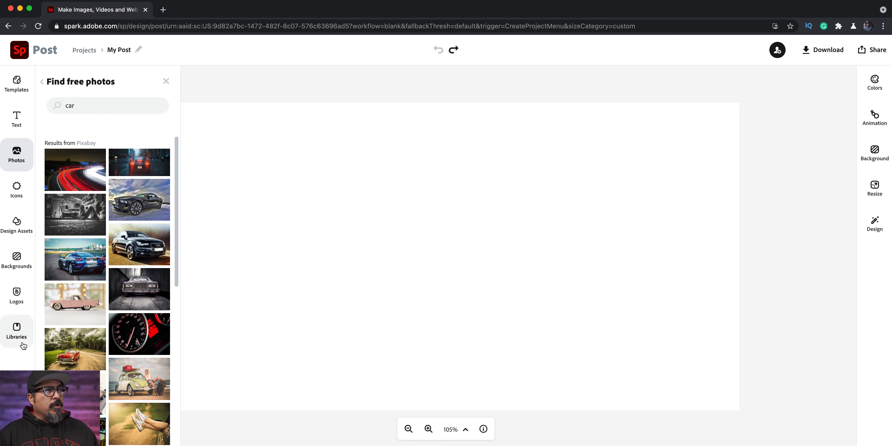
click(73, 354)
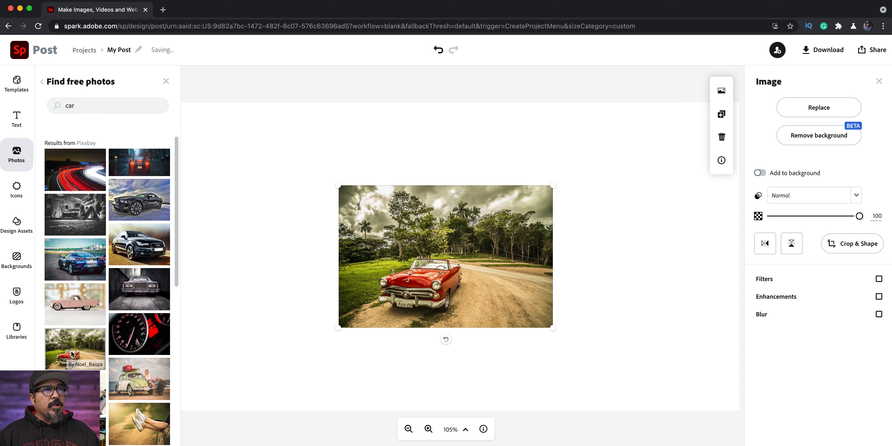
click(166, 82)
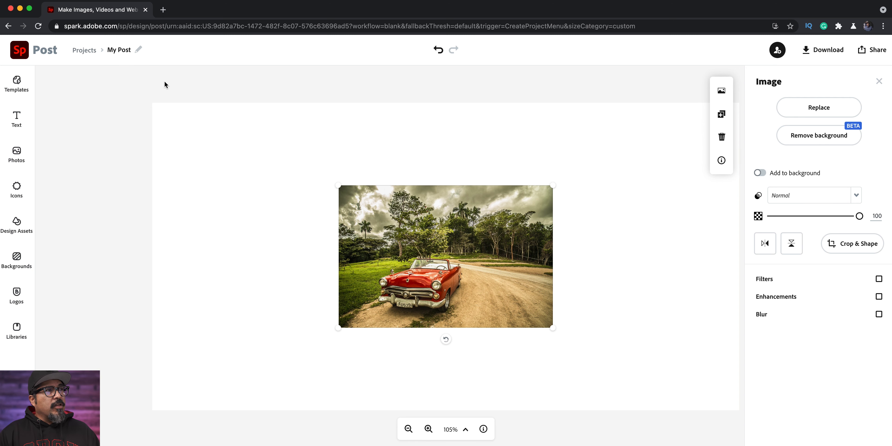
Enlarge the car photo to cover much of the canvas and place a duplicate overlapping its lower-right part.
drag(353, 262, 251, 221)
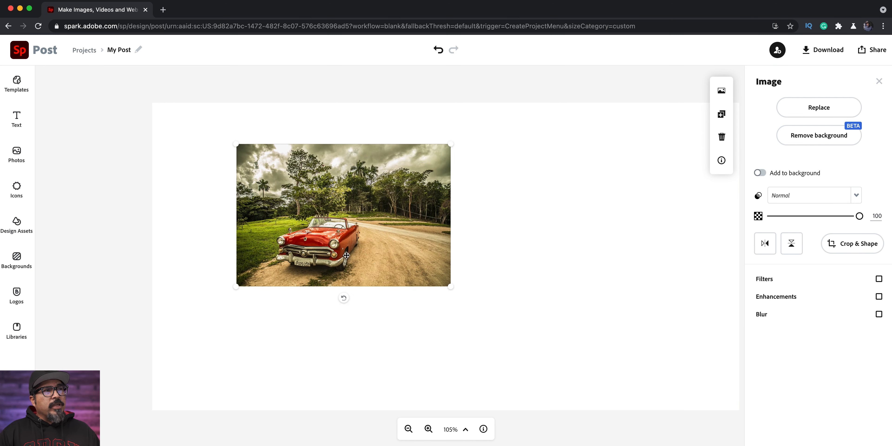
drag(448, 284, 615, 371)
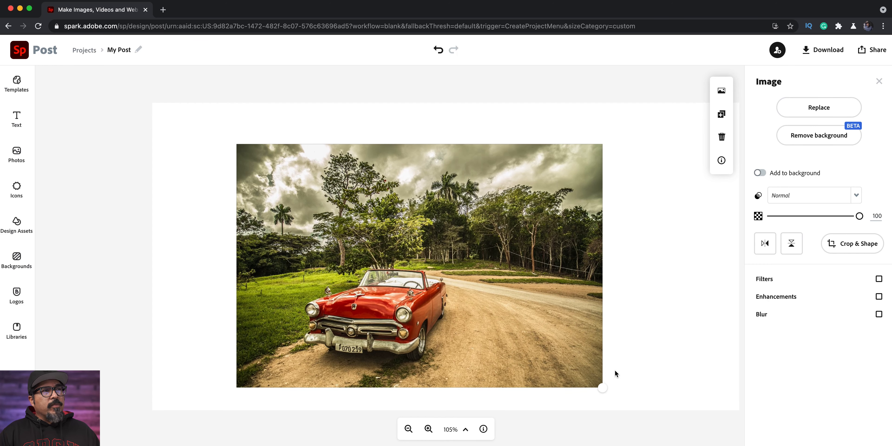
drag(515, 333, 481, 312)
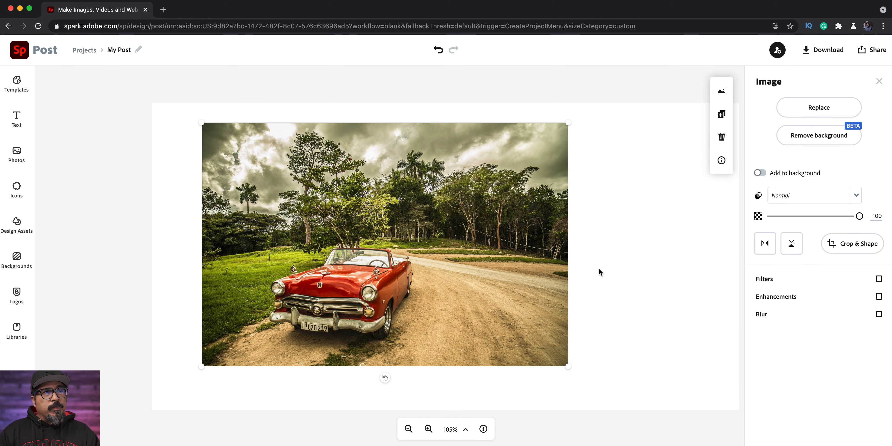
click(722, 114)
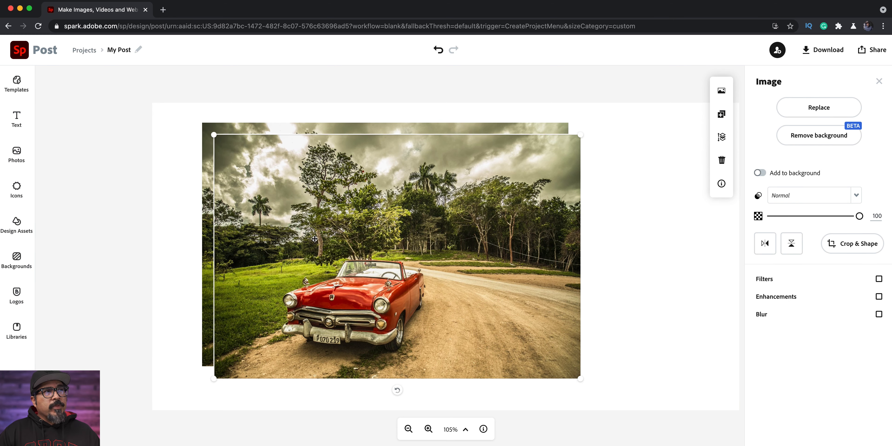
drag(306, 215, 508, 271)
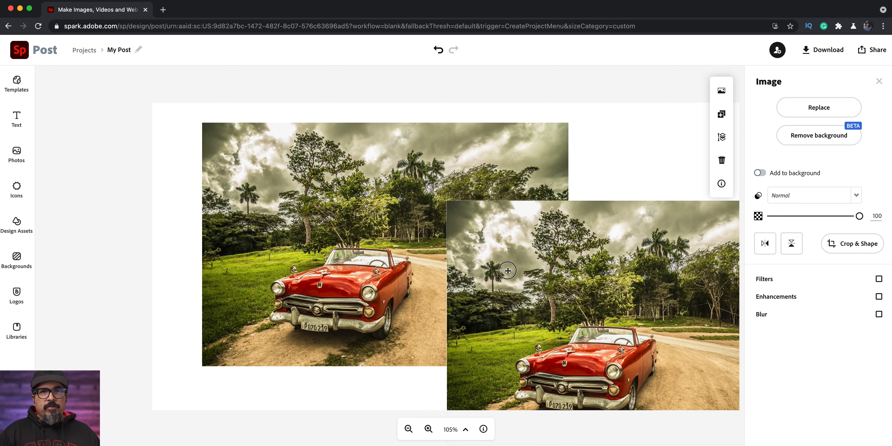
Add the original car photo to the background so it fills the canvas behind the duplicate.
click(279, 176)
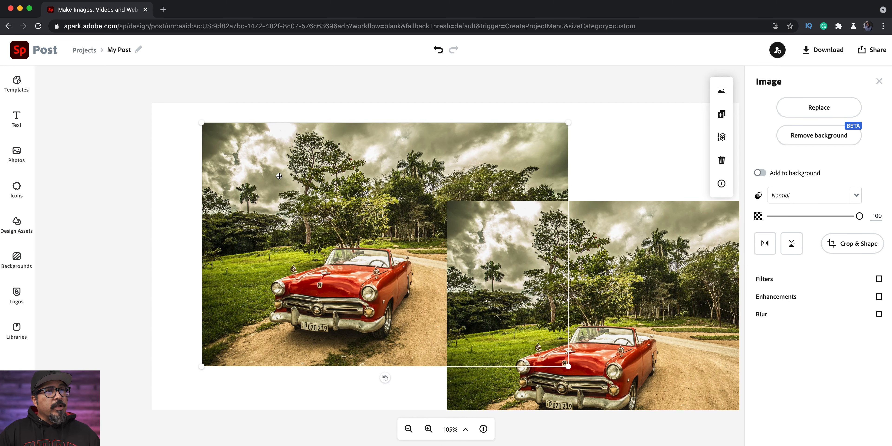
click(759, 173)
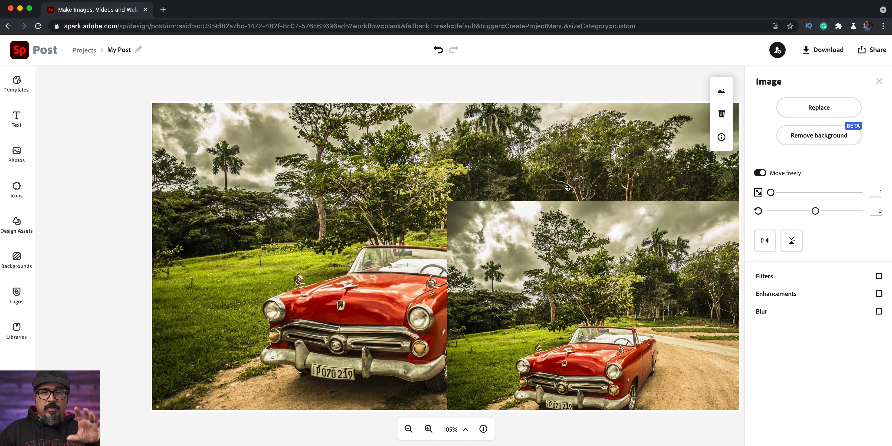
click(415, 429)
click(416, 429)
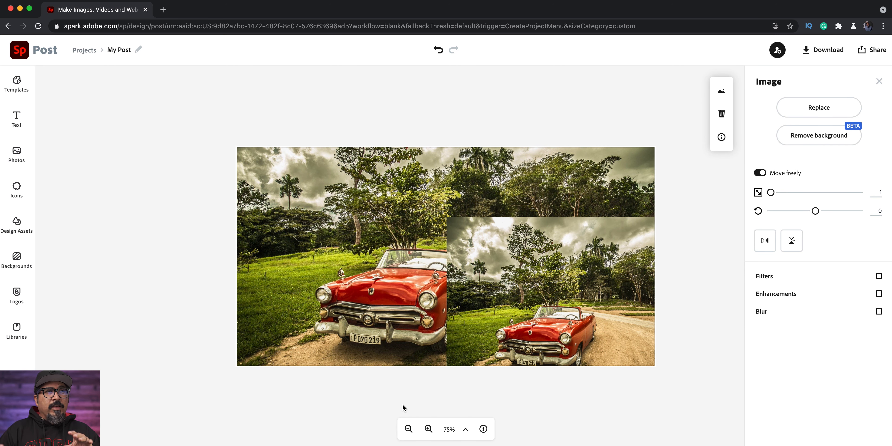
click(570, 131)
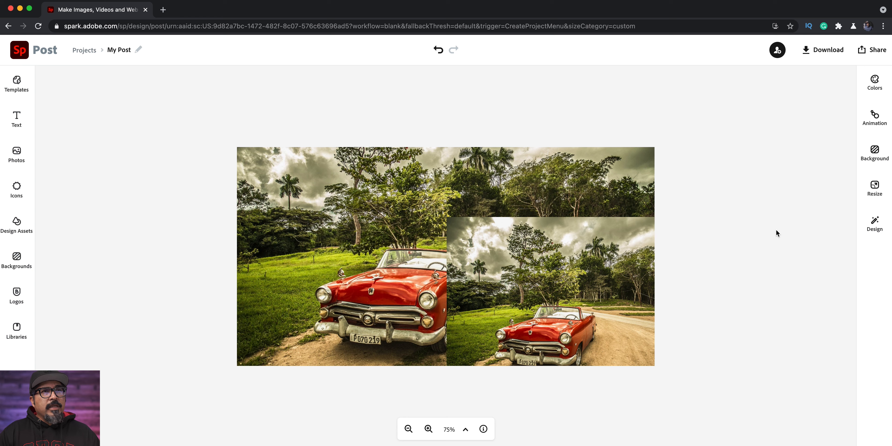
Resize the canvas to the Original Image size and move the duplicate photo into the lower-right corner, clear of the background car.
click(874, 188)
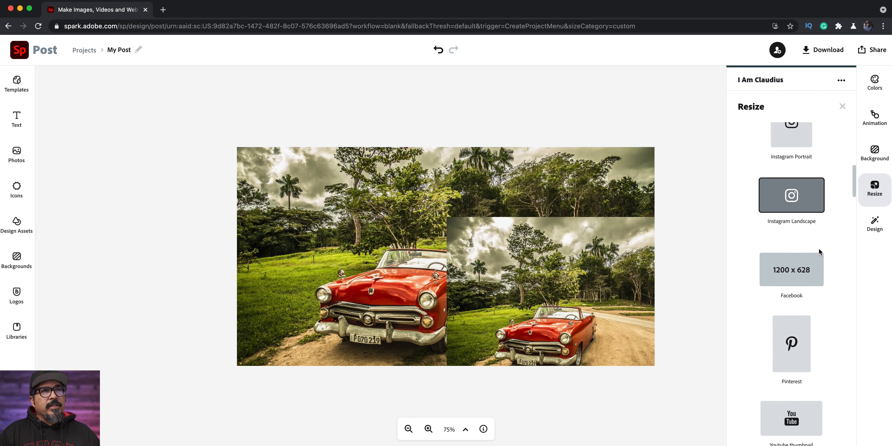
scroll(818, 247, up, 5)
click(792, 179)
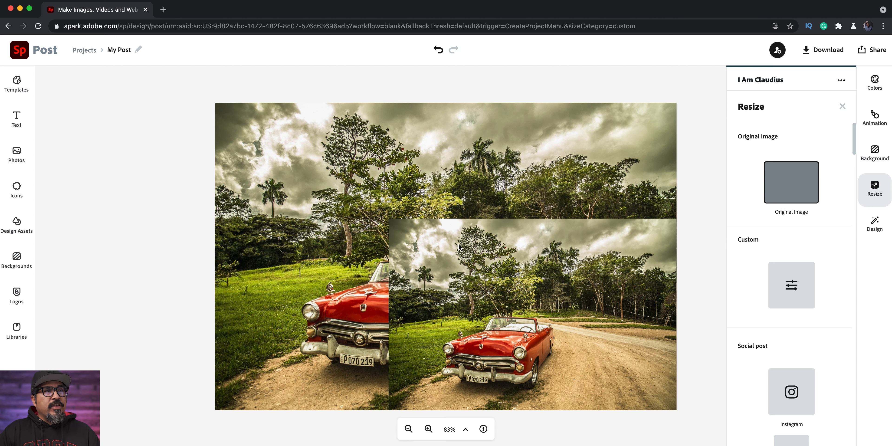
drag(443, 245, 629, 331)
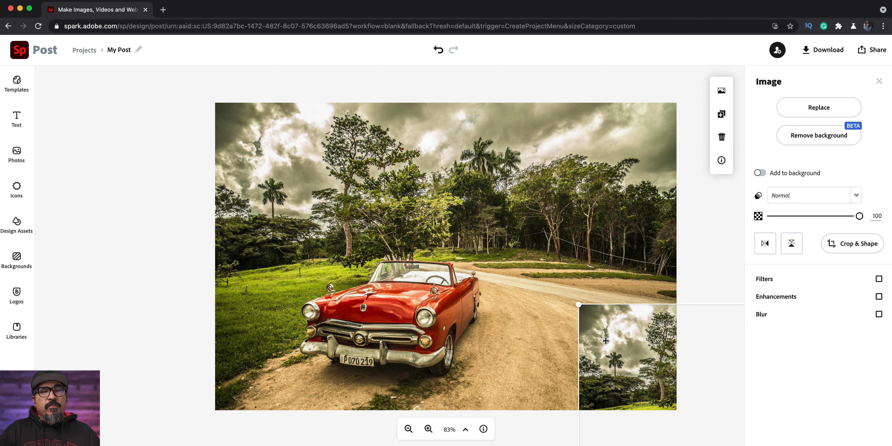
Apply the Grayscale filter to the background photo.
click(413, 270)
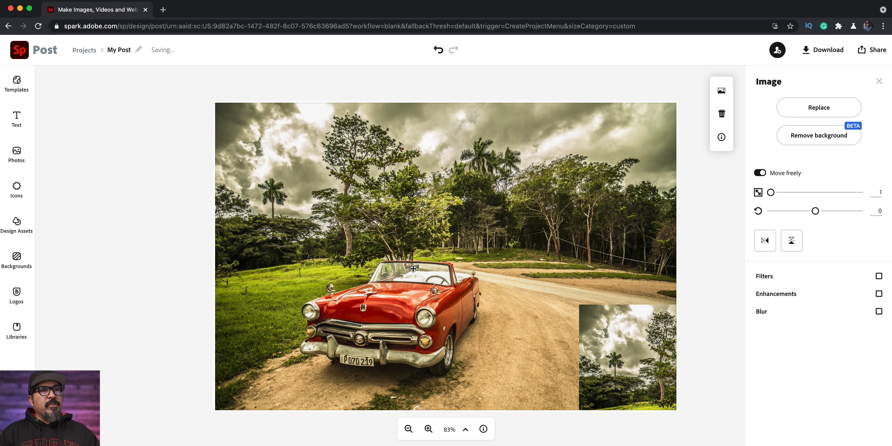
click(789, 277)
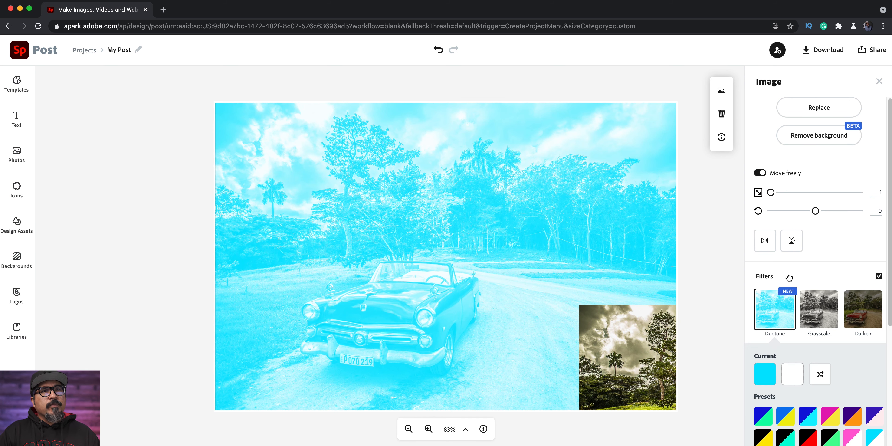
click(818, 311)
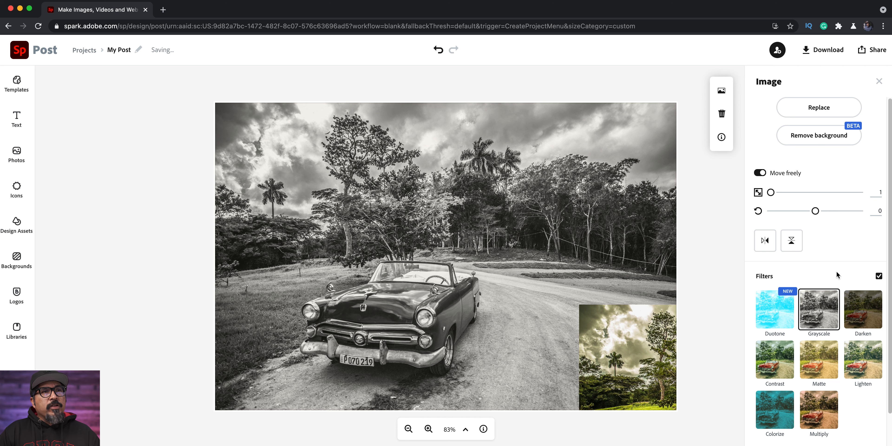
Enable enhancements on the background photo and set Contrast to 67, Brightness to 1, Highlight to 21 and Shadow to -19.
scroll(839, 352, down, 2)
click(820, 420)
scroll(819, 412, down, 12)
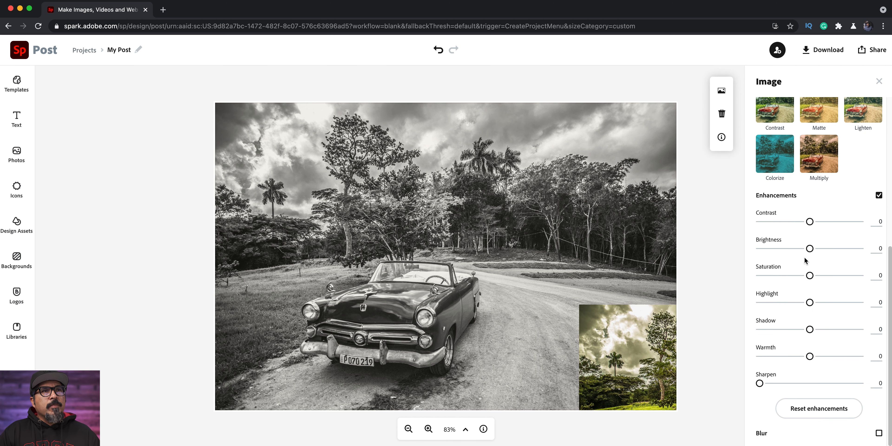
drag(809, 221, 845, 221)
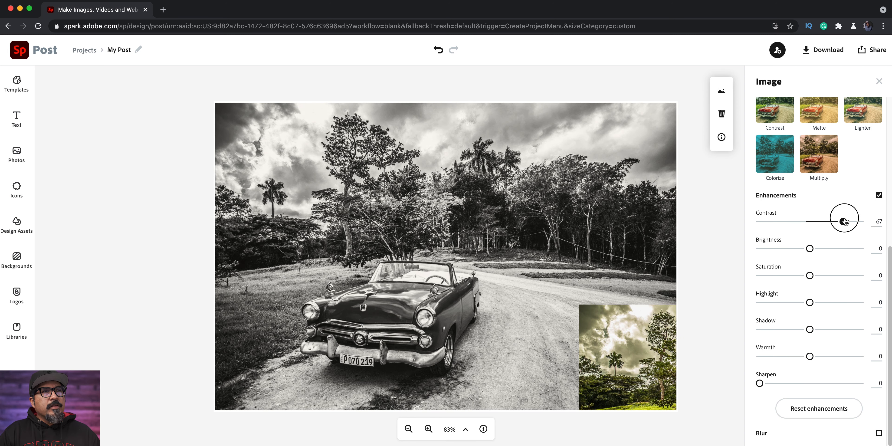
mouse_move(810, 249)
mouse_down()
mouse_move(799, 249)
mouse_move(810, 248)
mouse_up()
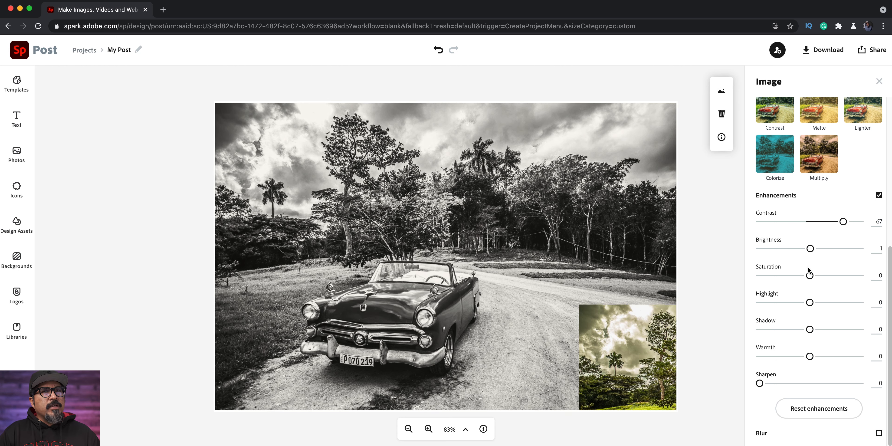
click(810, 276)
mouse_move(810, 302)
mouse_down()
mouse_move(835, 302)
mouse_move(780, 302)
mouse_move(820, 301)
mouse_up()
mouse_move(810, 329)
mouse_down()
mouse_move(822, 331)
mouse_move(801, 335)
mouse_up()
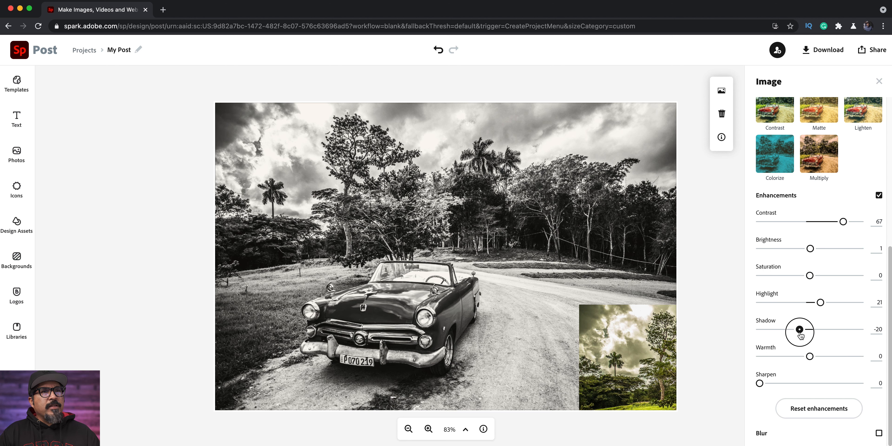
drag(800, 335, 801, 335)
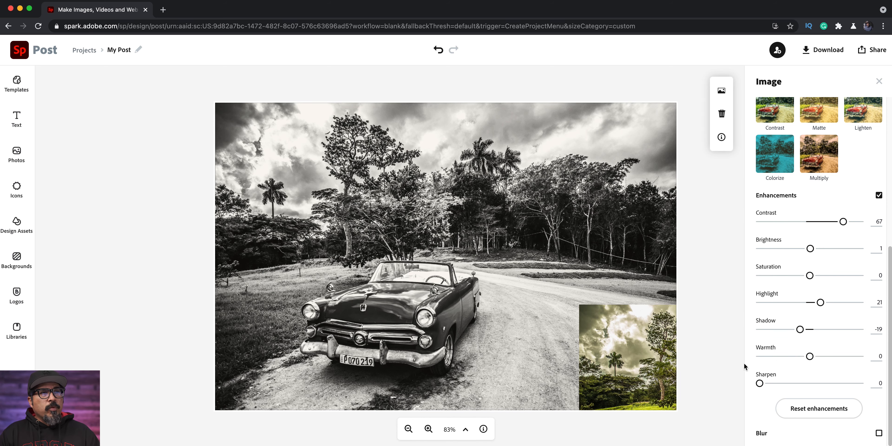
Move the color photo to the middle of the canvas and remove its background.
drag(621, 361, 350, 209)
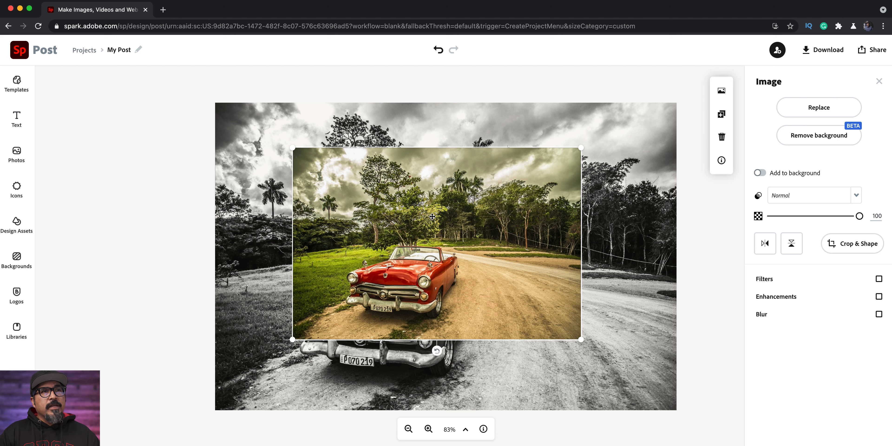
click(831, 137)
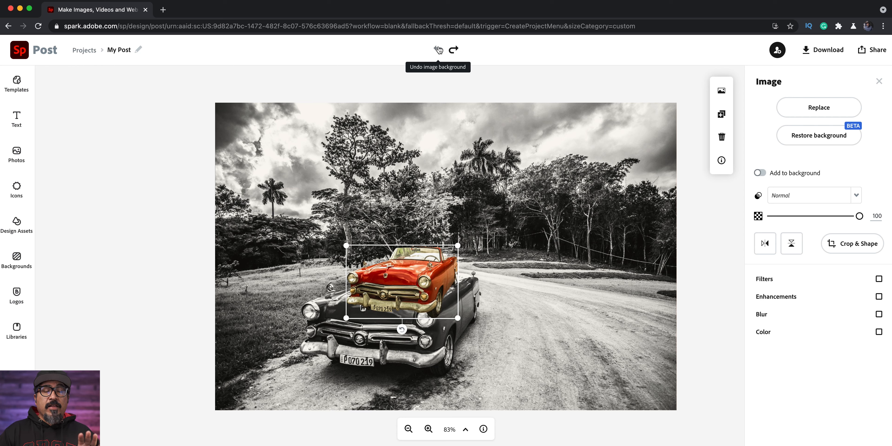
Enlarge the red car cutout to match the grayscale car's size and position it directly over that car.
drag(457, 318, 568, 389)
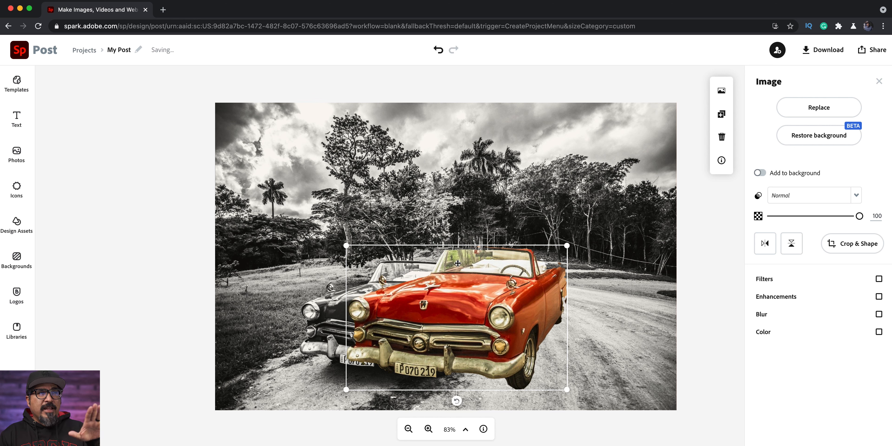
drag(454, 303, 408, 315)
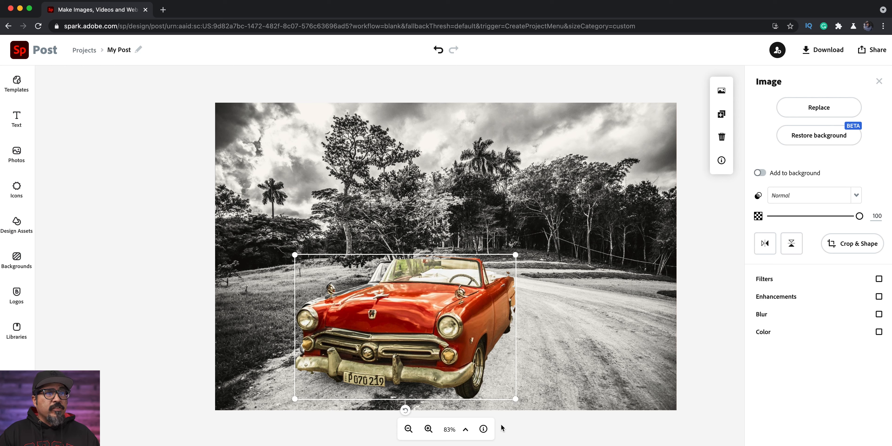
drag(516, 398, 487, 369)
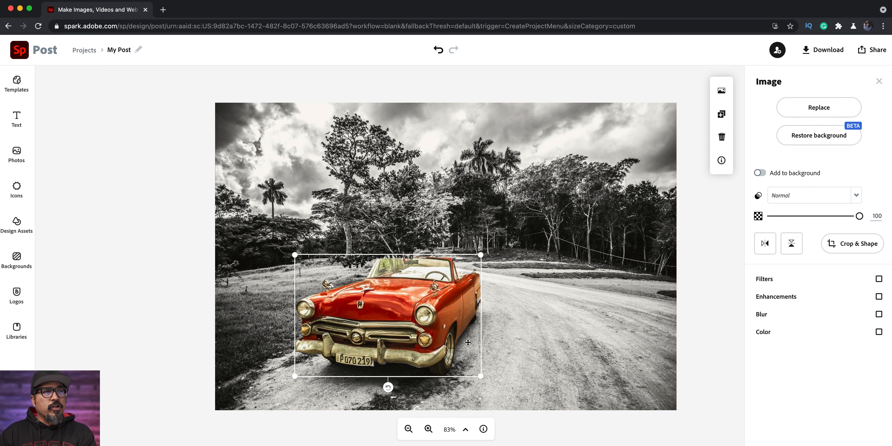
key(Down)
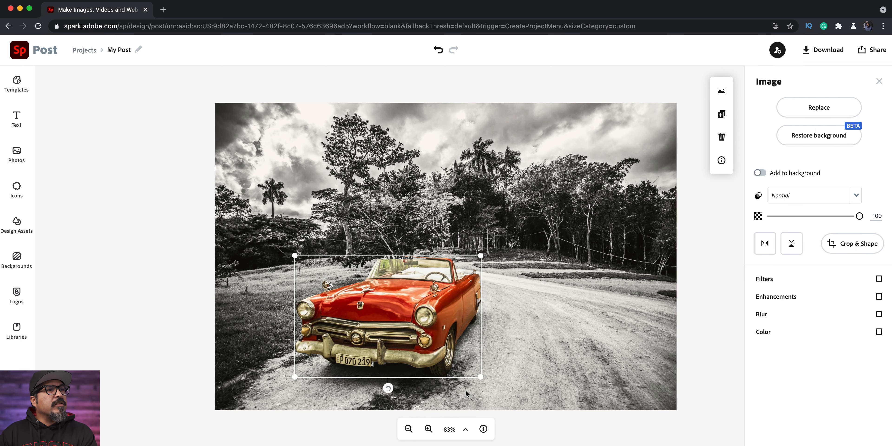
Fine-tune the red car cutout's position and size so its edges line up with the grayscale car underneath.
click(428, 428)
click(428, 429)
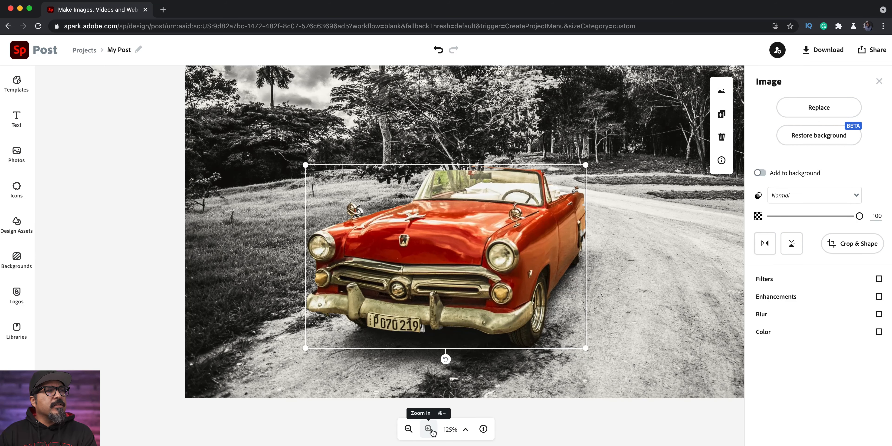
click(429, 429)
click(428, 429)
click(429, 429)
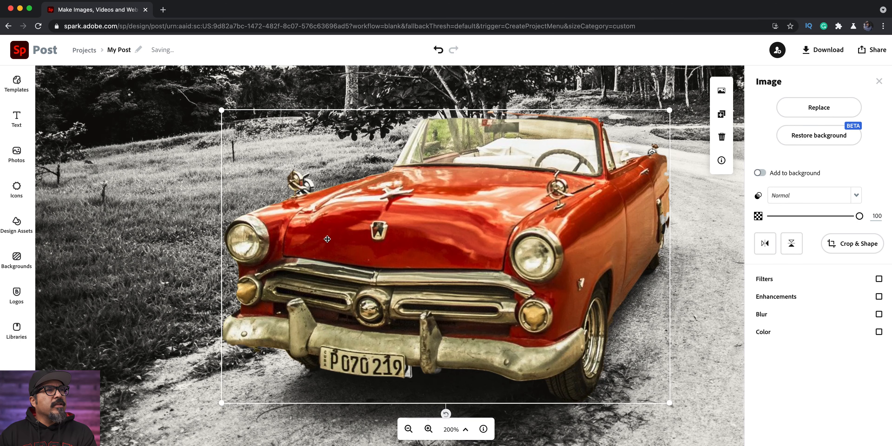
drag(316, 209, 325, 215)
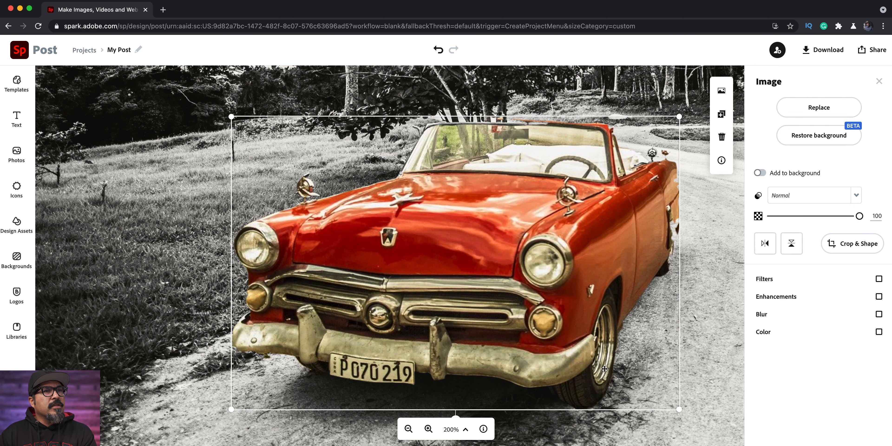
drag(679, 409, 667, 395)
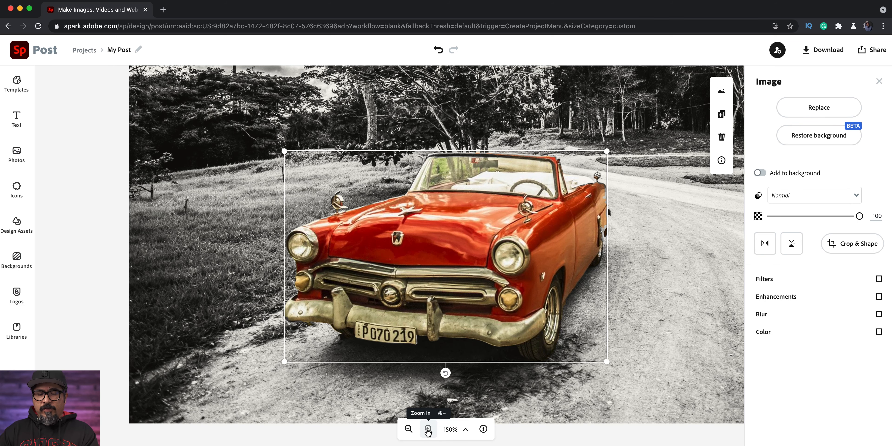
Enable enhancements on the car cutout and set Contrast to 42, Brightness to -15 and Saturation to 19.
key(super+minus)
key(super+minus)
key(super+minus)
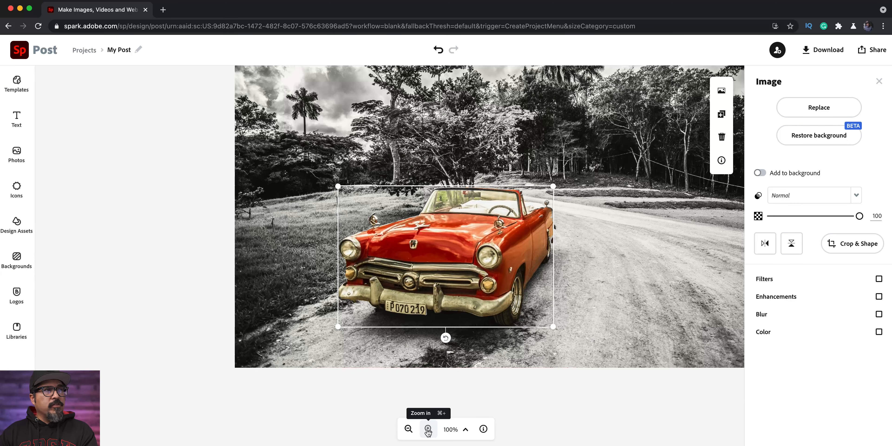
drag(175, 328, 68, 383)
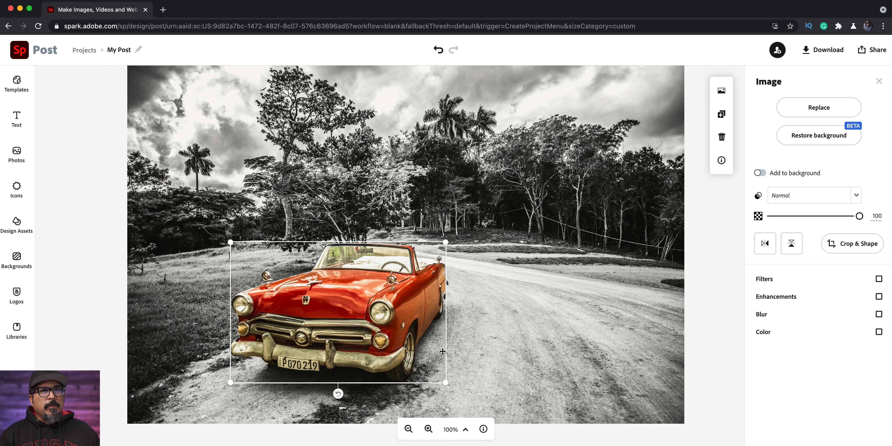
click(807, 300)
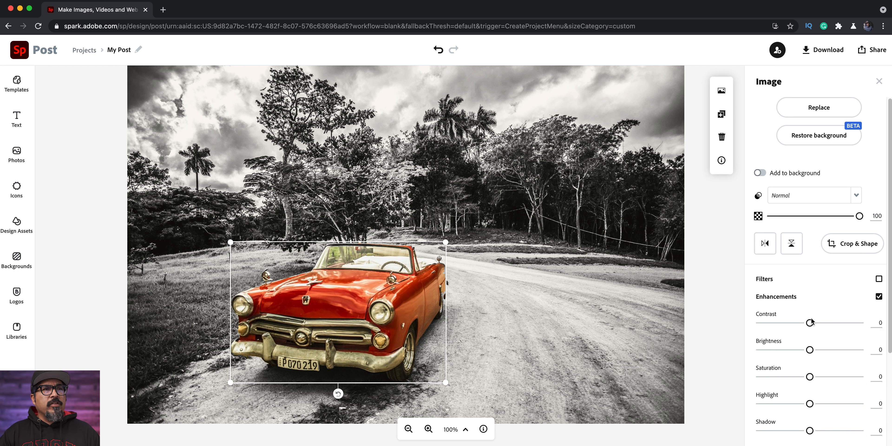
drag(810, 324, 830, 323)
drag(810, 350, 802, 350)
drag(812, 378, 819, 376)
scroll(826, 372, down, 3)
scroll(821, 376, down, 1)
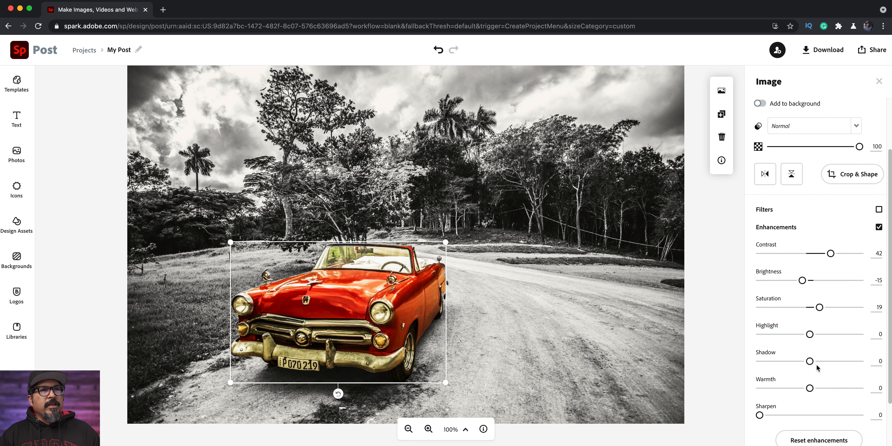
Set the car cutout's Warmth to -49, Saturation to -46, Brightness to 10 and Shadow to 33, and deselect it.
drag(810, 389, 786, 404)
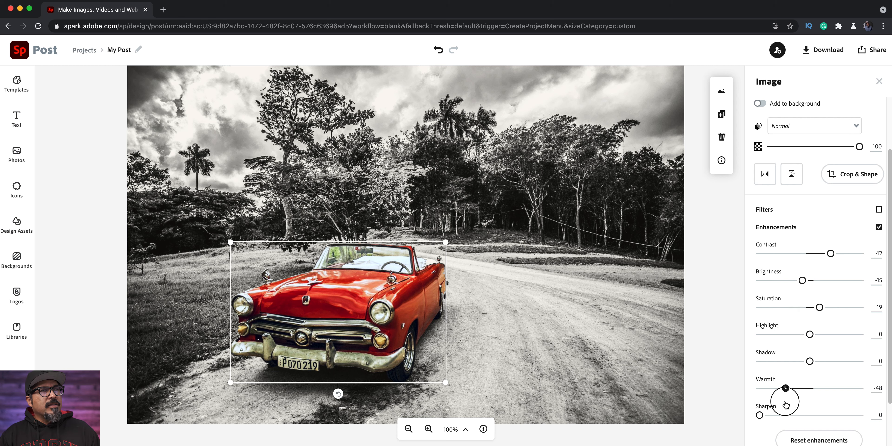
drag(786, 405, 786, 405)
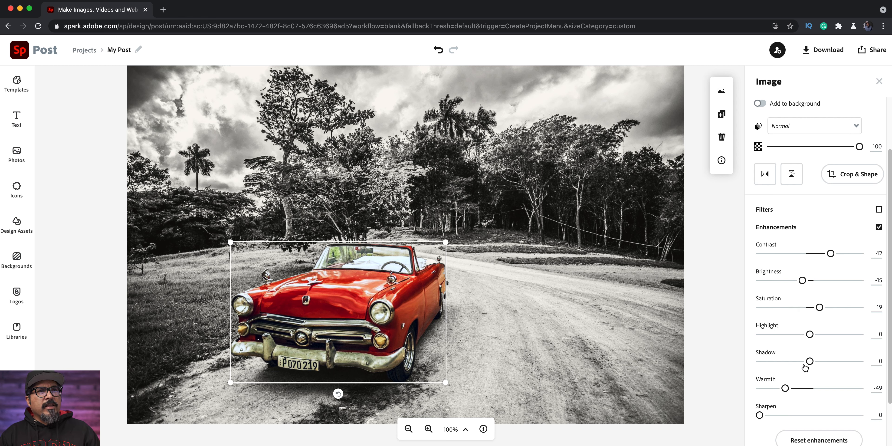
drag(816, 310, 787, 333)
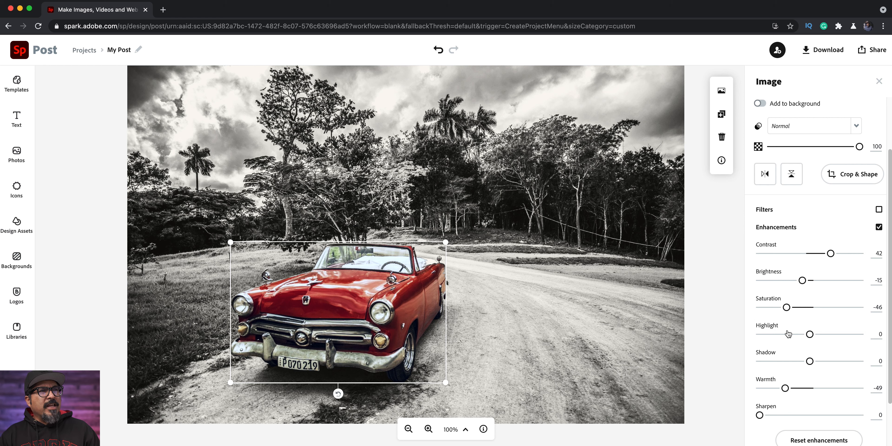
mouse_move(803, 281)
mouse_down()
mouse_move(820, 280)
mouse_move(815, 289)
mouse_up()
mouse_move(811, 364)
mouse_down()
mouse_move(818, 360)
mouse_move(796, 362)
mouse_move(827, 359)
mouse_up()
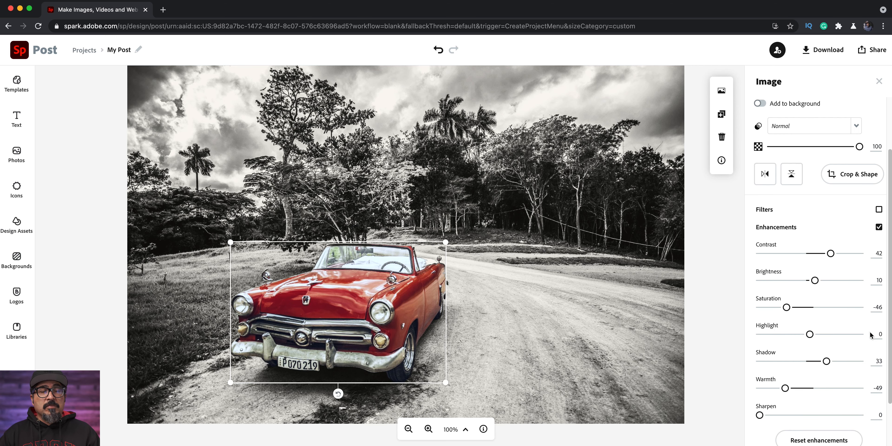
click(699, 282)
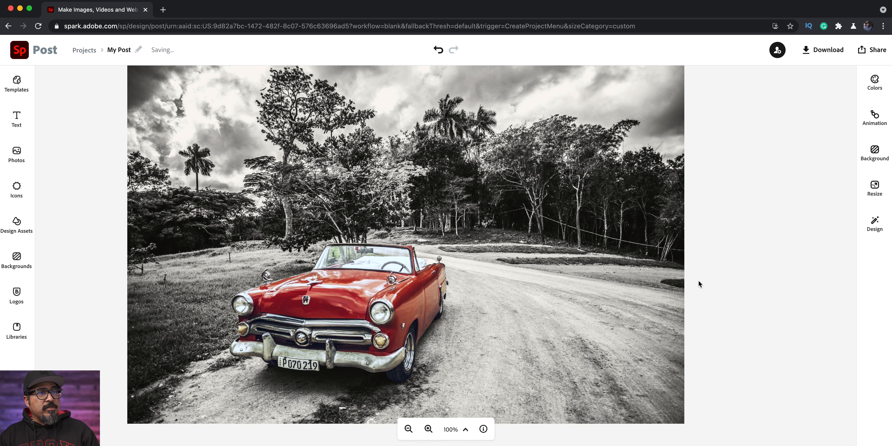